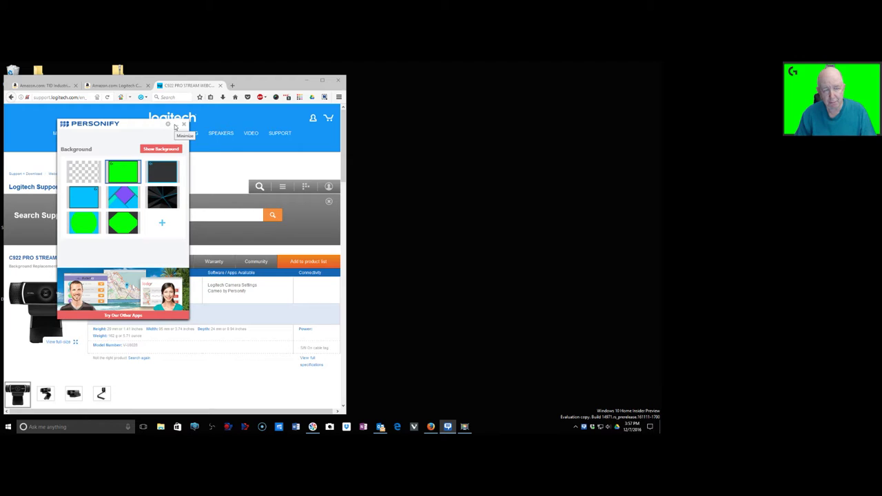
Hide the Personify background chooser and finish on the Amazon Logitech C922x webcam tab
{"action": "left_click", "coordinate": [177, 125]}
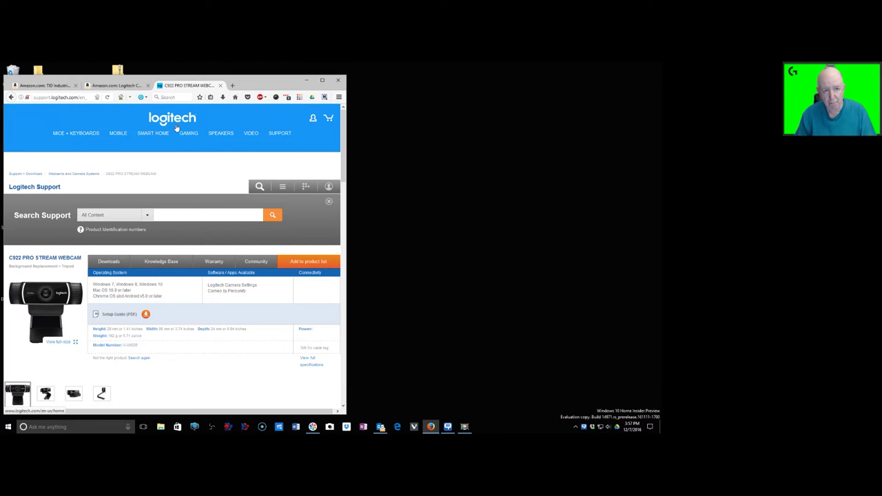
{"action": "left_click", "coordinate": [117, 86]}
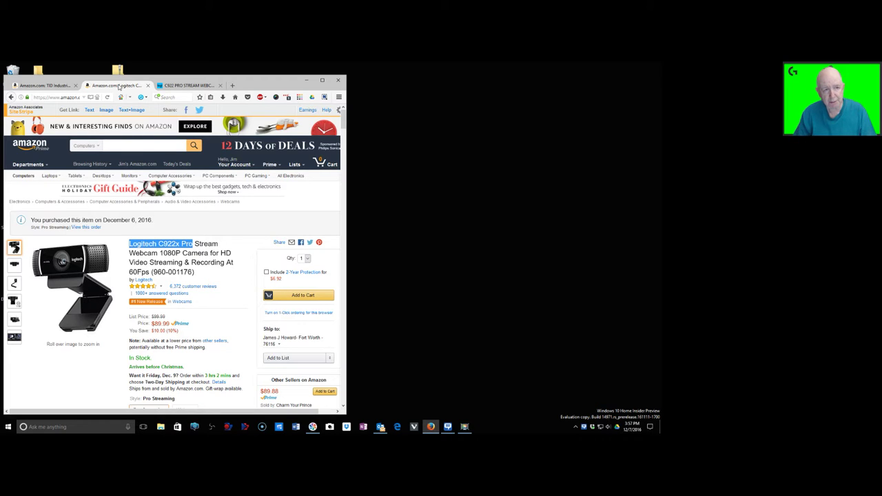
{"action": "left_click", "coordinate": [52, 85]}
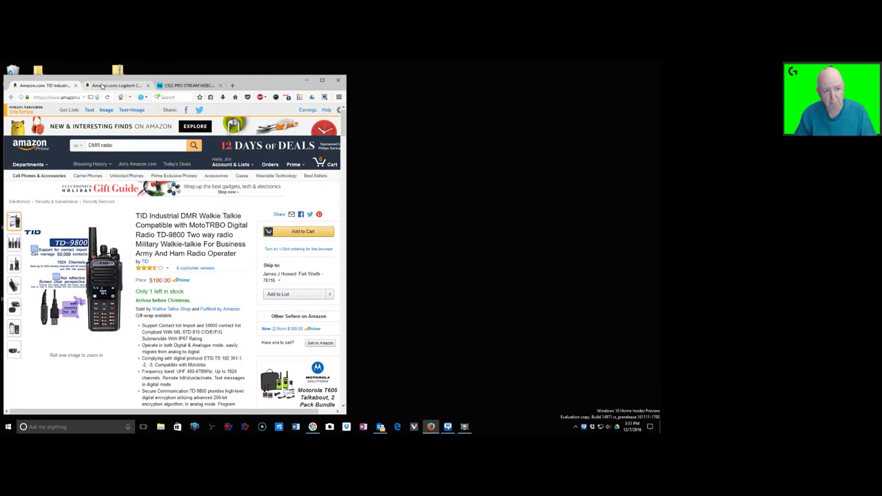
{"action": "left_click", "coordinate": [102, 85]}
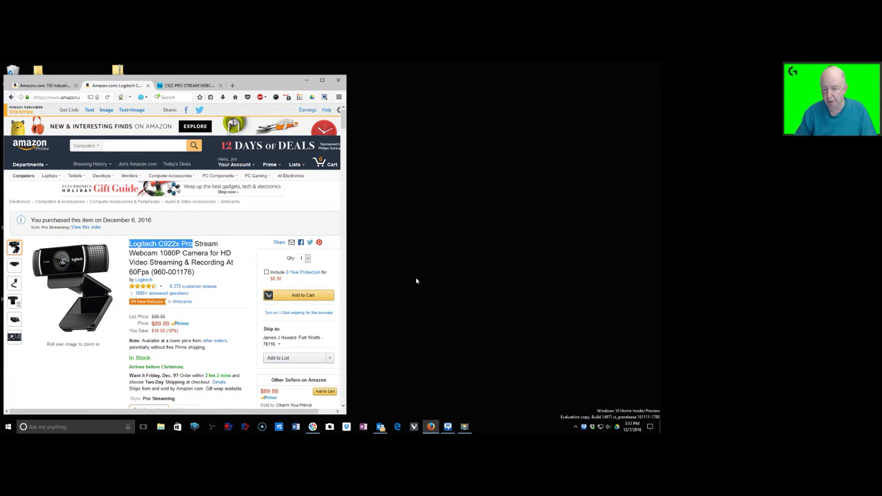
Bring Movavi's Capture Screen control window back into view from the taskbar
{"action": "left_click", "coordinate": [464, 428]}
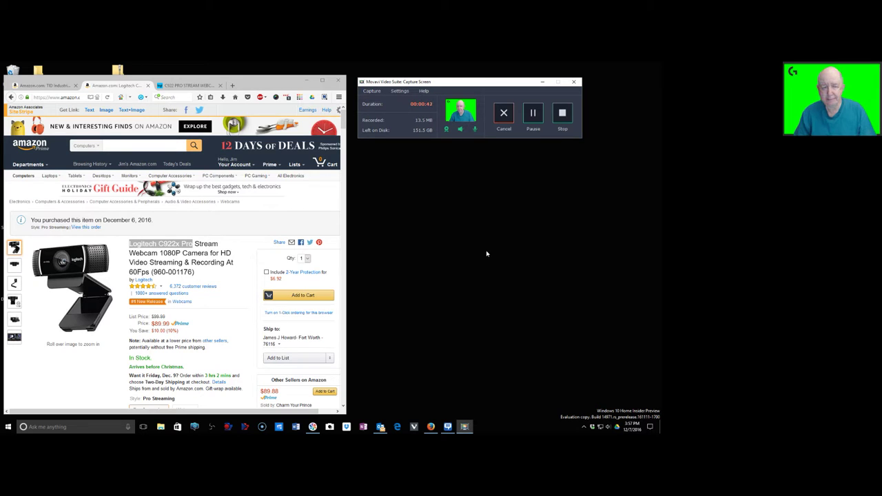
Open a new Firefox Speed Dial window from the taskbar, then minimize it
{"action": "right_click", "coordinate": [431, 426]}
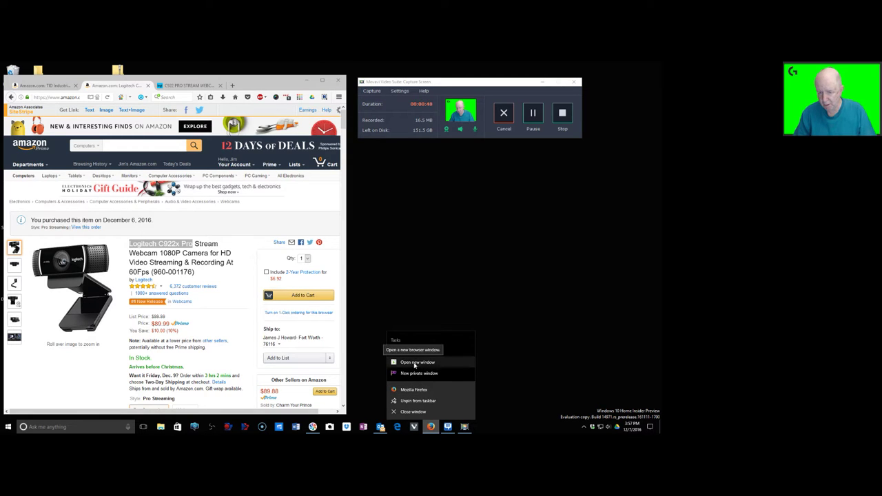
{"action": "left_click", "coordinate": [415, 364]}
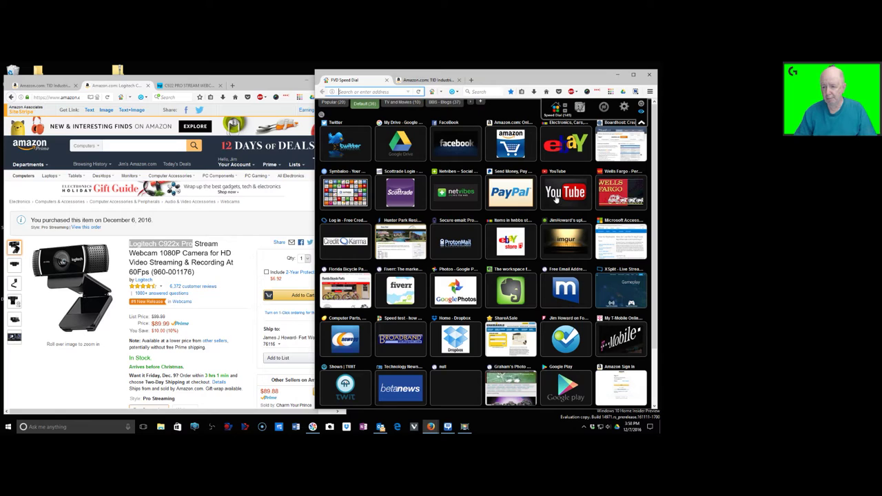
{"action": "mouse_move", "coordinate": [565, 192]}
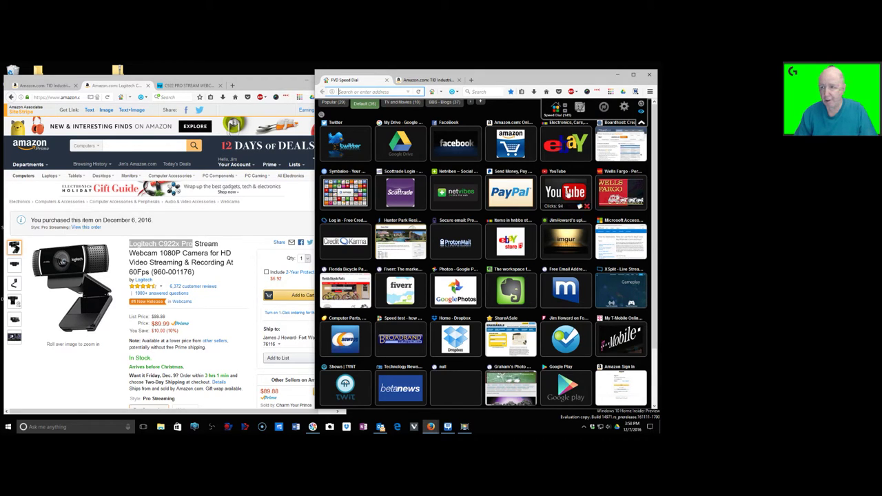
{"action": "left_click", "coordinate": [618, 75]}
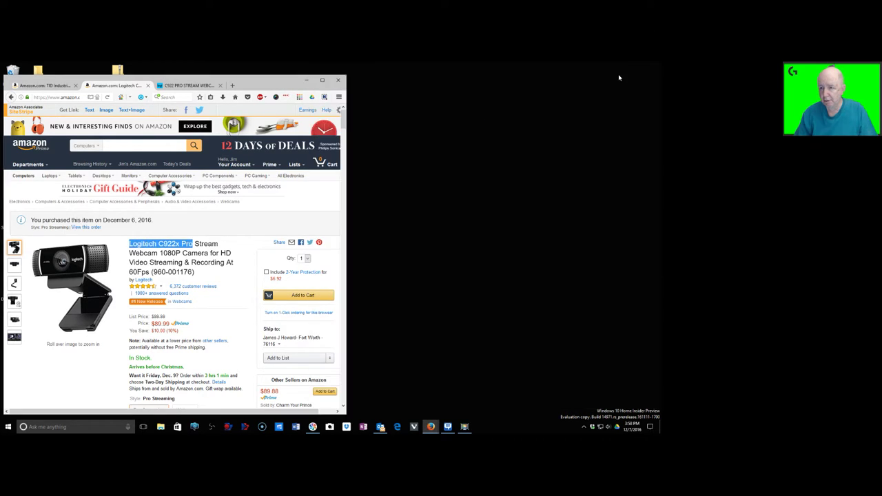
Bring up Movavi's Capture Screen window and pause the screen recording
{"action": "left_click", "coordinate": [466, 427]}
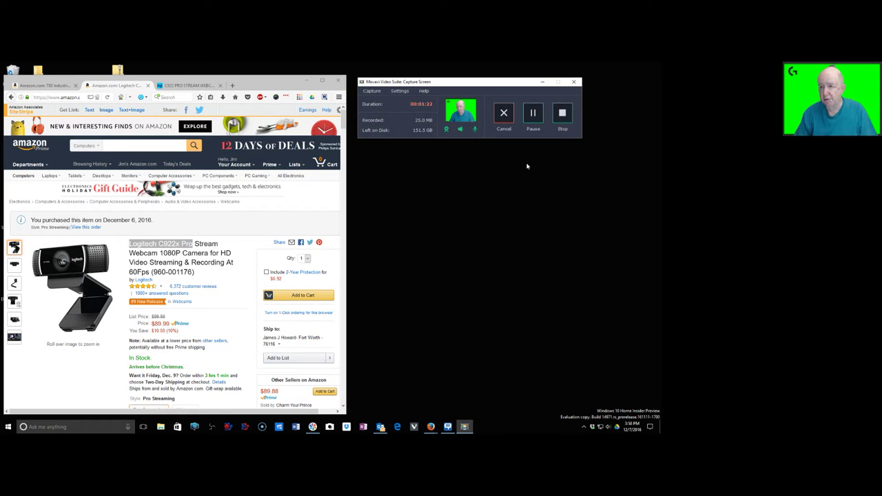
{"action": "left_click", "coordinate": [532, 114]}
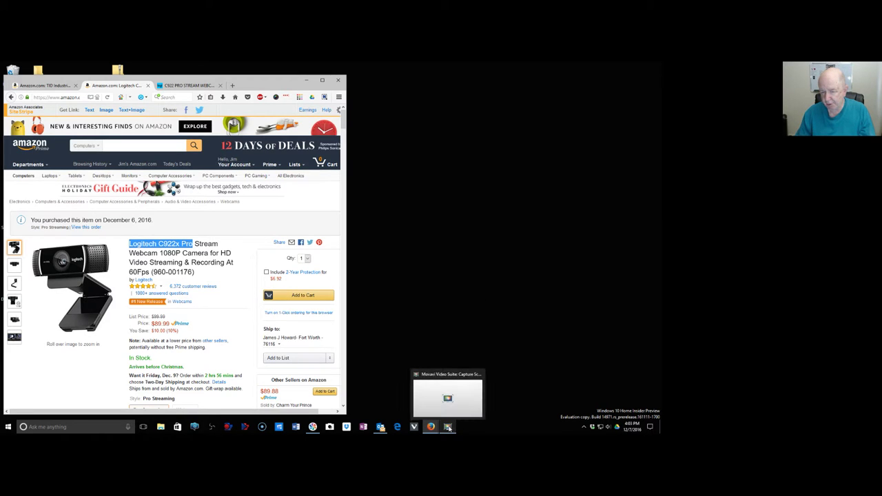
Restore the Movavi screen-capture window before arranging Firefox beside Windows Camera
{"action": "left_click", "coordinate": [448, 427]}
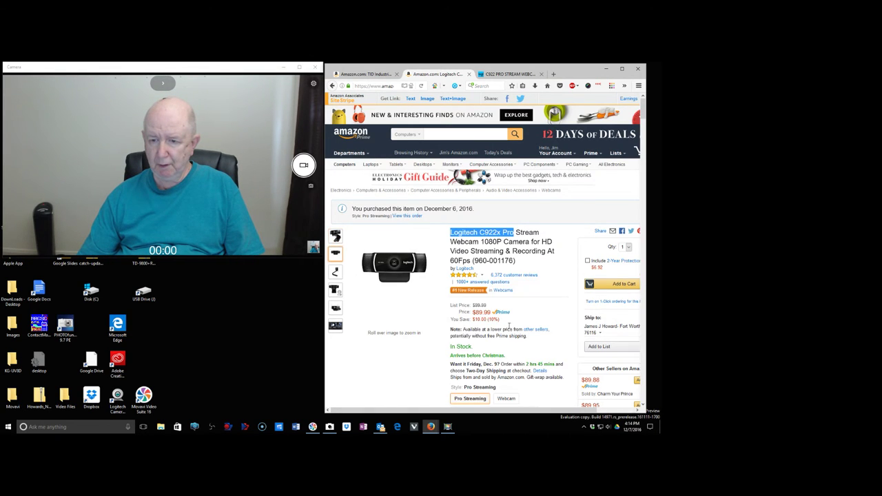
Scroll the Amazon listing, then switch to Logitech's C922 Pro Stream support page
{"action": "scroll", "coordinate": [510, 326], "scroll_direction": "down", "scroll_amount": 5}
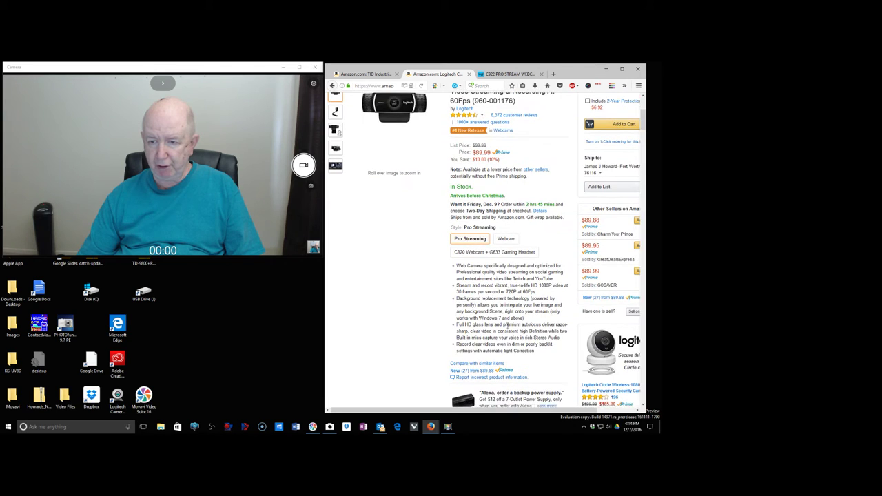
{"action": "scroll", "coordinate": [507, 324], "scroll_direction": "down", "scroll_amount": 1}
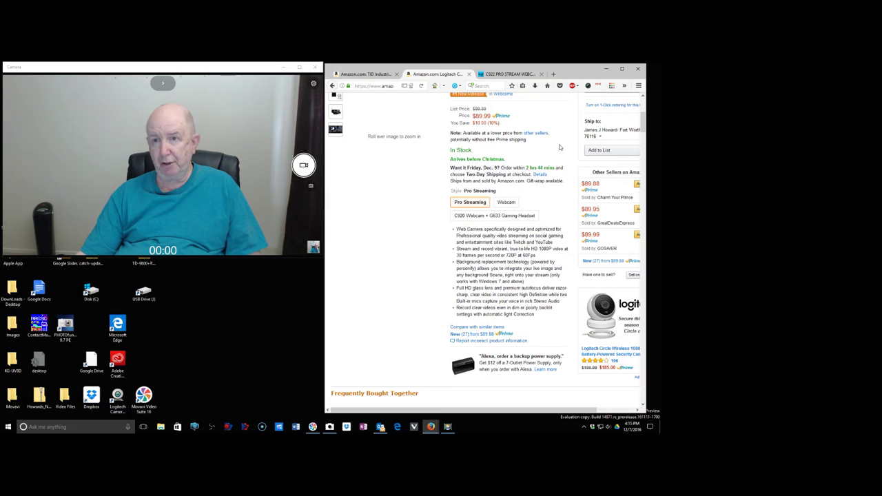
{"action": "left_click", "coordinate": [514, 76]}
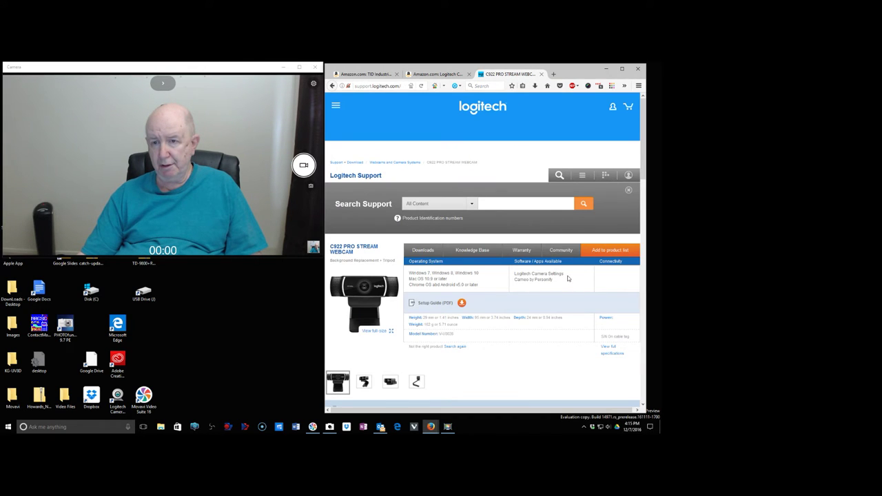
Scroll through the C922 support downloads, then back up to the product header and Search Support
{"action": "scroll", "coordinate": [567, 277], "scroll_direction": "down", "scroll_amount": 2}
{"action": "scroll", "coordinate": [563, 278], "scroll_direction": "down", "scroll_amount": 3}
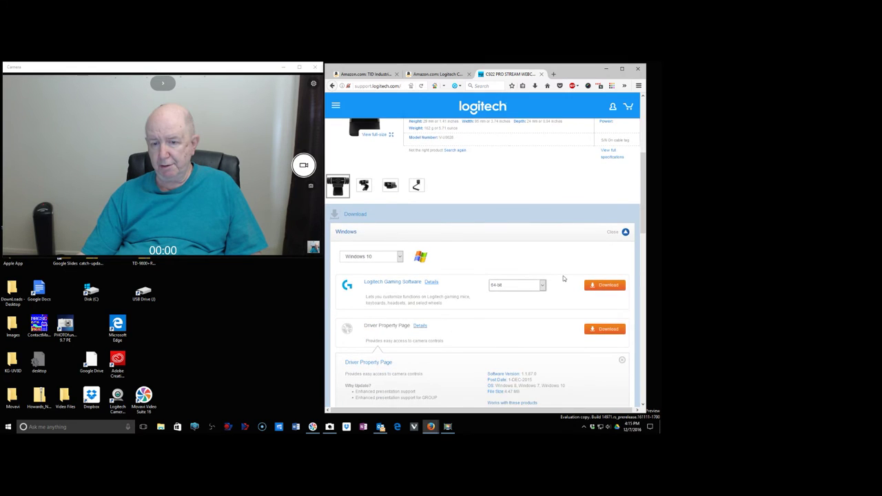
{"action": "scroll", "coordinate": [563, 278], "scroll_direction": "down", "scroll_amount": 3}
{"action": "scroll", "coordinate": [563, 278], "scroll_direction": "up", "scroll_amount": 3}
{"action": "scroll", "coordinate": [563, 278], "scroll_direction": "up", "scroll_amount": 4}
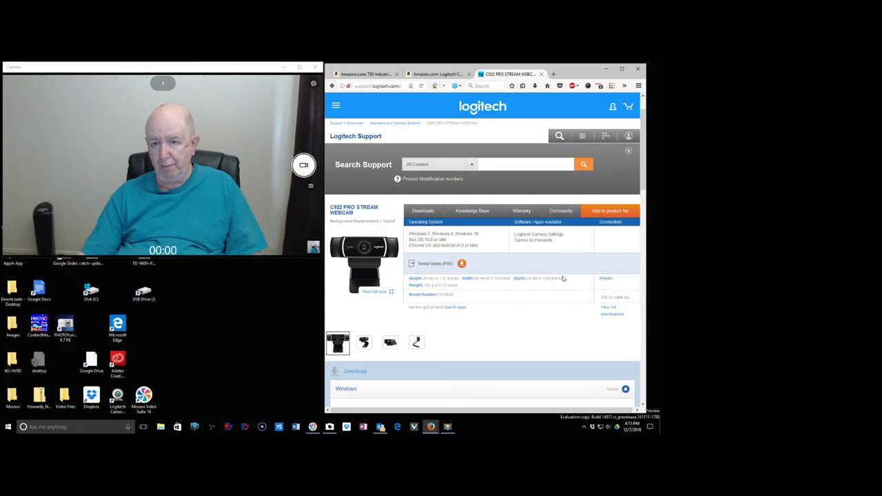
{"action": "scroll", "coordinate": [562, 278], "scroll_direction": "down", "scroll_amount": 3}
{"action": "scroll", "coordinate": [561, 279], "scroll_direction": "down", "scroll_amount": 2}
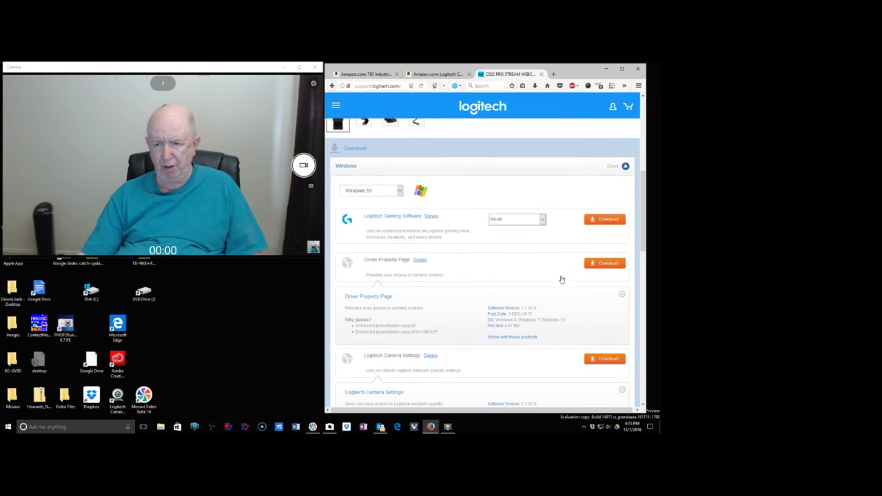
{"action": "scroll", "coordinate": [562, 279], "scroll_direction": "down", "scroll_amount": 1}
{"action": "scroll", "coordinate": [561, 279], "scroll_direction": "down", "scroll_amount": 1}
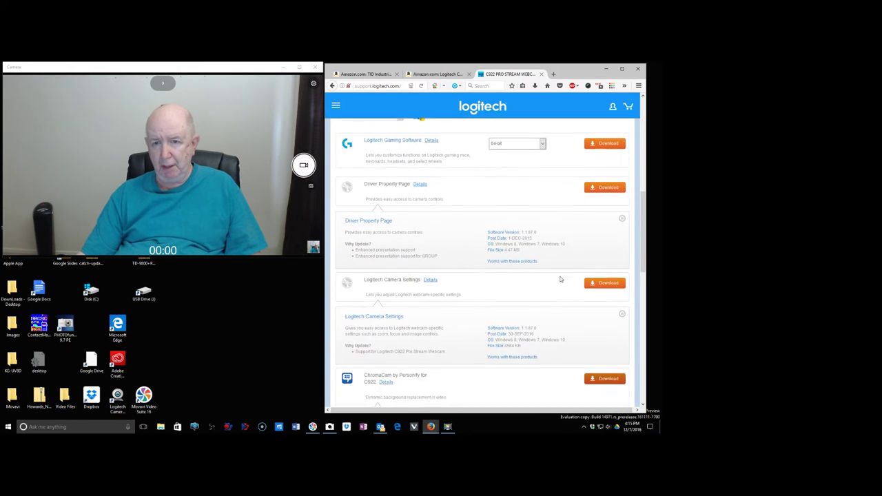
{"action": "scroll", "coordinate": [561, 279], "scroll_direction": "down", "scroll_amount": 1}
{"action": "scroll", "coordinate": [560, 279], "scroll_direction": "down", "scroll_amount": 1}
{"action": "scroll", "coordinate": [561, 280], "scroll_direction": "up", "scroll_amount": 3}
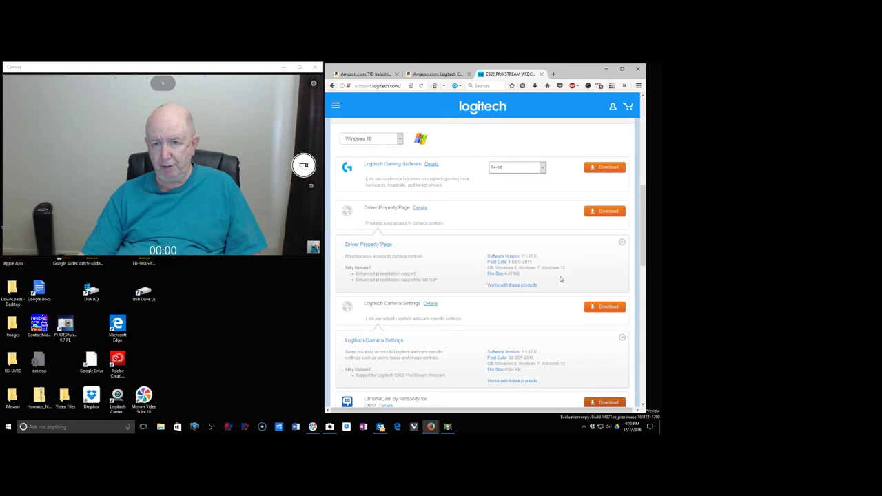
{"action": "scroll", "coordinate": [561, 279], "scroll_direction": "down", "scroll_amount": 1}
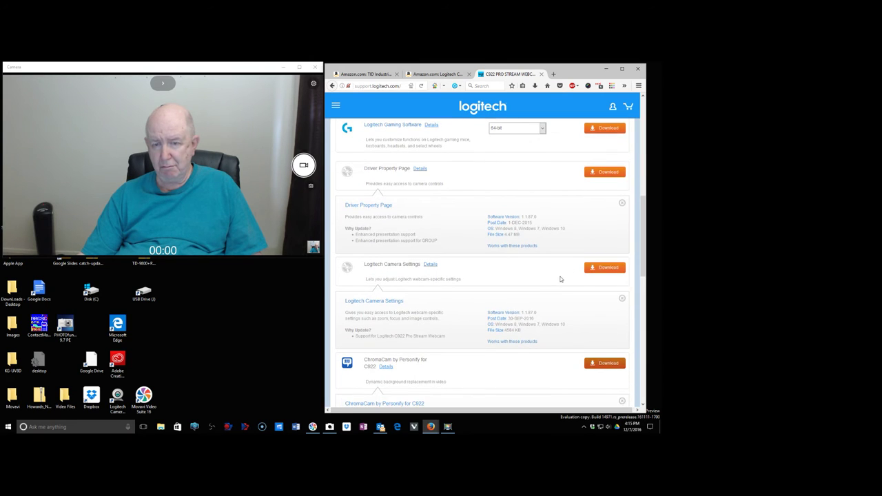
{"action": "scroll", "coordinate": [560, 279], "scroll_direction": "down", "scroll_amount": 1}
{"action": "scroll", "coordinate": [561, 280], "scroll_direction": "down", "scroll_amount": 1}
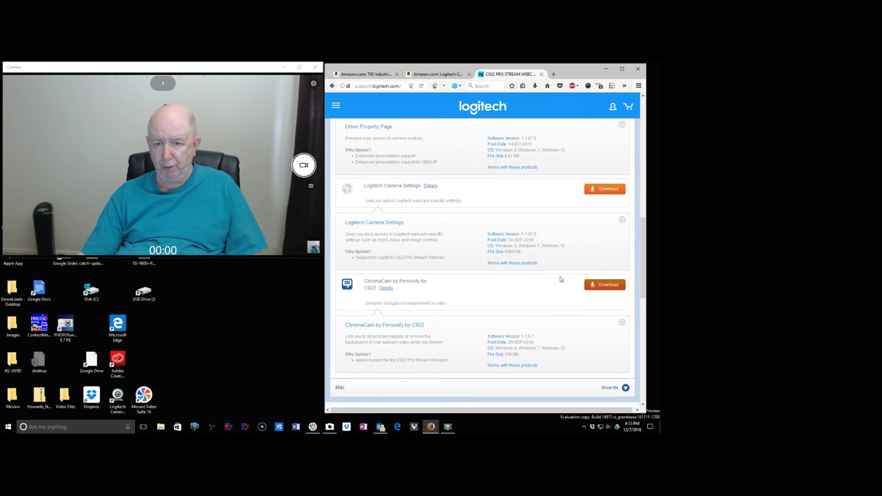
{"action": "scroll", "coordinate": [561, 279], "scroll_direction": "down", "scroll_amount": 1}
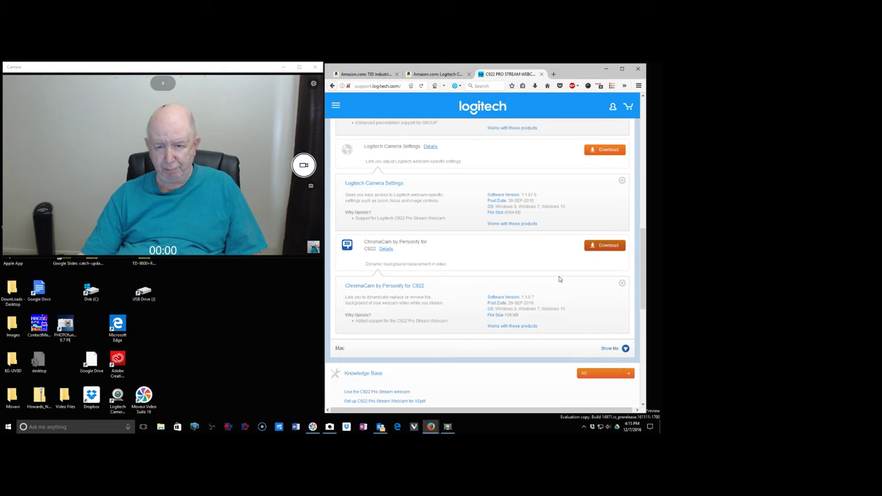
{"action": "scroll", "coordinate": [558, 279], "scroll_direction": "up", "scroll_amount": 4}
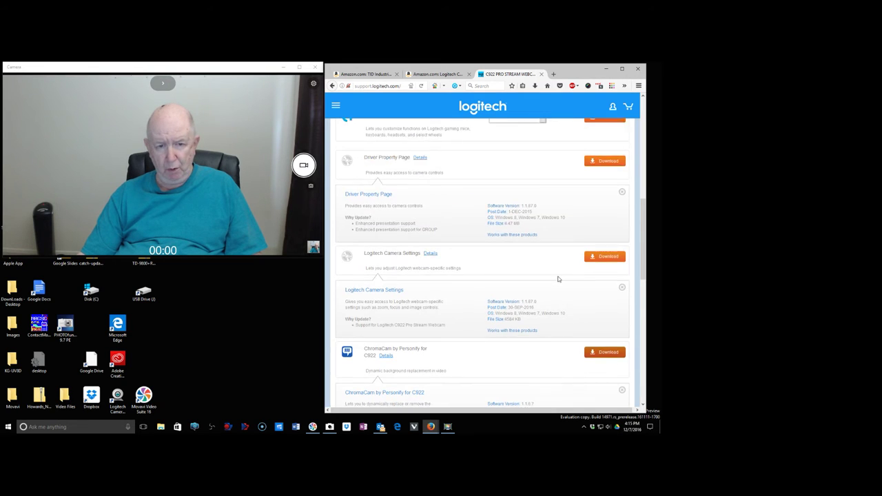
{"action": "scroll", "coordinate": [558, 279], "scroll_direction": "up", "scroll_amount": 4}
{"action": "scroll", "coordinate": [558, 279], "scroll_direction": "up", "scroll_amount": 4}
{"action": "scroll", "coordinate": [558, 280], "scroll_direction": "up", "scroll_amount": 2}
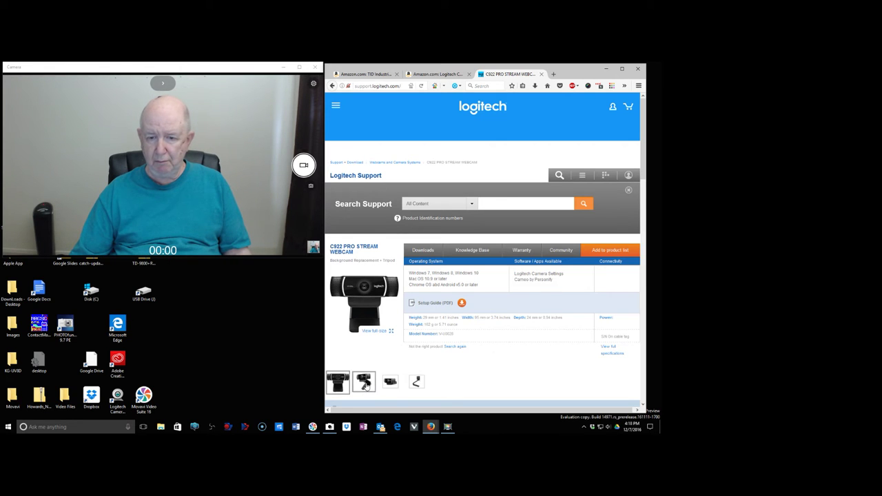
Switch to the Amazon C922x tab and scroll through its feature list
{"action": "left_click", "coordinate": [445, 75]}
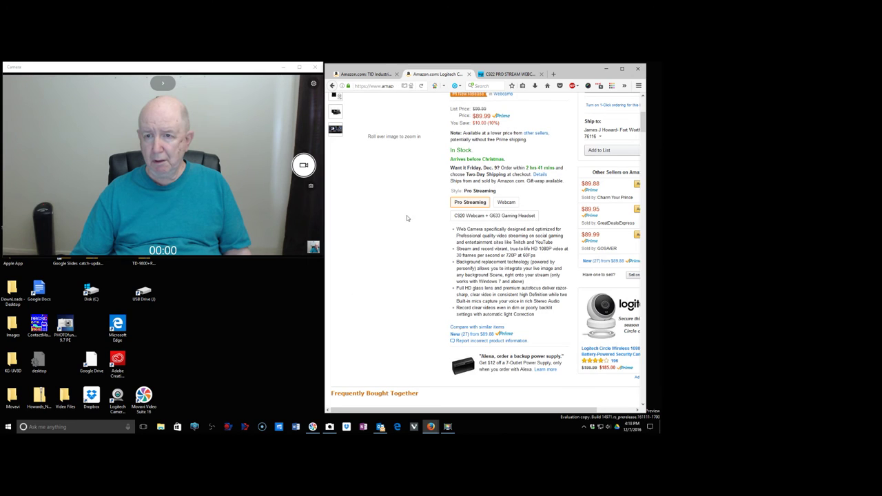
{"action": "scroll", "coordinate": [407, 215], "scroll_direction": "down", "scroll_amount": 2}
{"action": "scroll", "coordinate": [406, 214], "scroll_direction": "down", "scroll_amount": 1}
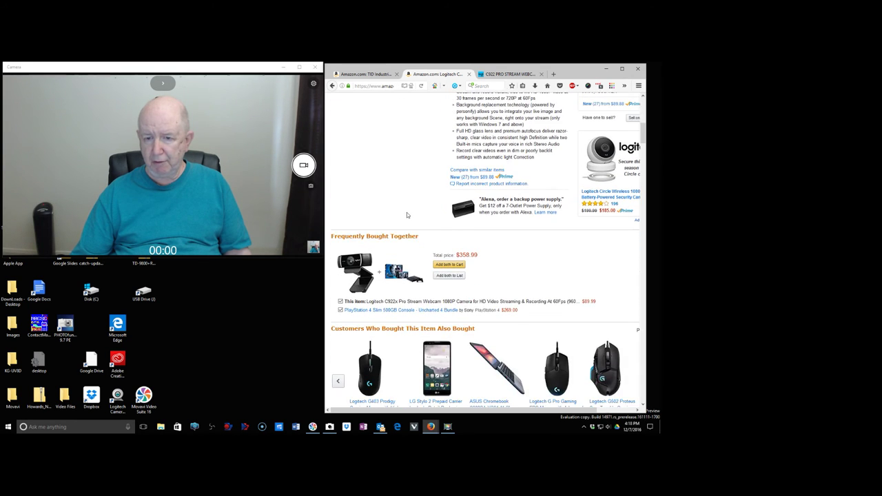
{"action": "scroll", "coordinate": [406, 214], "scroll_direction": "down", "scroll_amount": 2}
{"action": "scroll", "coordinate": [407, 215], "scroll_direction": "down", "scroll_amount": 3}
{"action": "scroll", "coordinate": [406, 215], "scroll_direction": "down", "scroll_amount": 4}
{"action": "scroll", "coordinate": [406, 215], "scroll_direction": "down", "scroll_amount": 3}
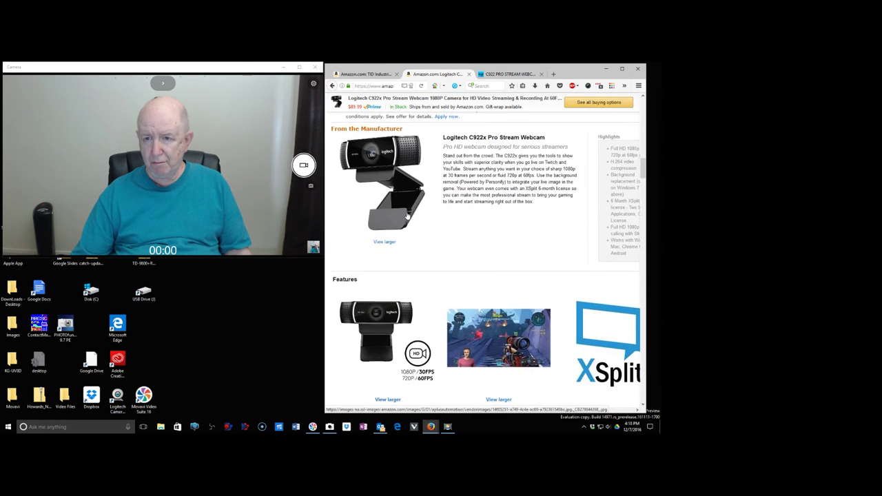
{"action": "scroll", "coordinate": [407, 214], "scroll_direction": "down", "scroll_amount": 3}
{"action": "scroll", "coordinate": [406, 213], "scroll_direction": "down", "scroll_amount": 4}
{"action": "scroll", "coordinate": [407, 214], "scroll_direction": "down", "scroll_amount": 2}
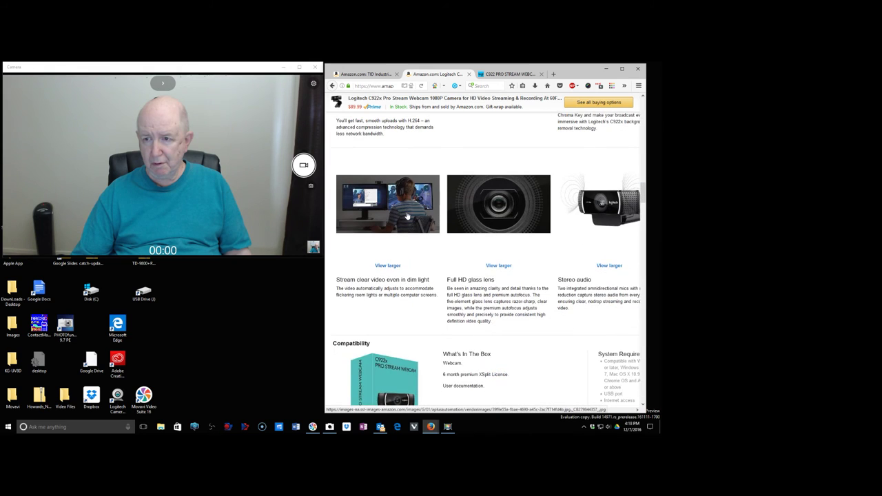
{"action": "scroll", "coordinate": [407, 216], "scroll_direction": "up", "scroll_amount": 3}
{"action": "scroll", "coordinate": [407, 216], "scroll_direction": "up", "scroll_amount": 1}
{"action": "scroll", "coordinate": [407, 216], "scroll_direction": "up", "scroll_amount": 1}
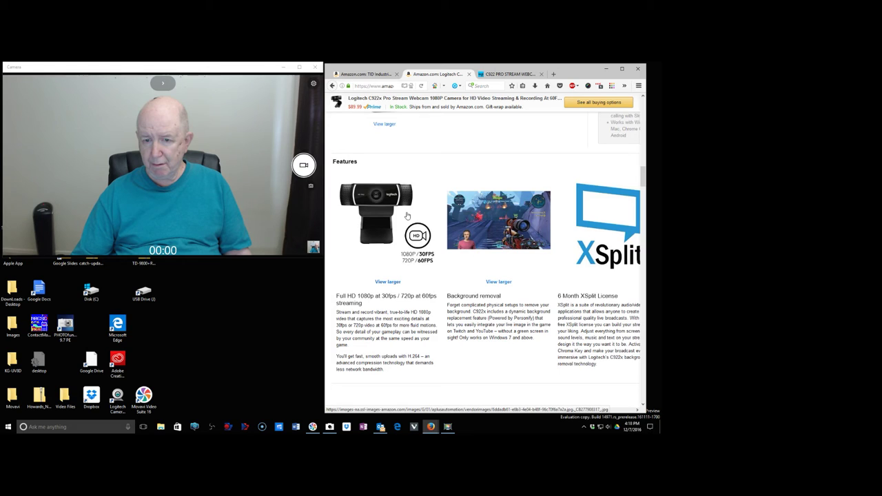
Scroll past the comparison table and description down to Customer Questions & Answers
{"action": "scroll", "coordinate": [407, 215], "scroll_direction": "down", "scroll_amount": 1}
{"action": "scroll", "coordinate": [407, 216], "scroll_direction": "down", "scroll_amount": 5}
{"action": "scroll", "coordinate": [406, 216], "scroll_direction": "down", "scroll_amount": 5}
{"action": "scroll", "coordinate": [406, 215], "scroll_direction": "down", "scroll_amount": 3}
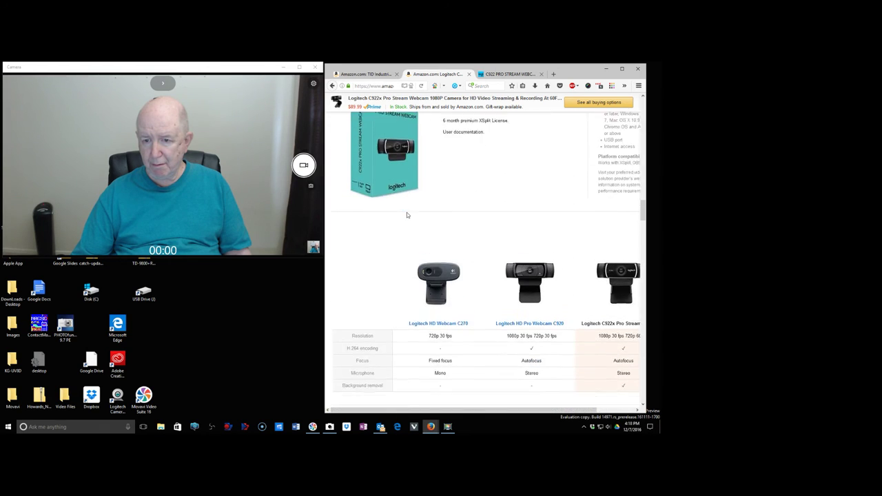
{"action": "scroll", "coordinate": [407, 215], "scroll_direction": "down", "scroll_amount": 2}
{"action": "scroll", "coordinate": [407, 215], "scroll_direction": "down", "scroll_amount": 2}
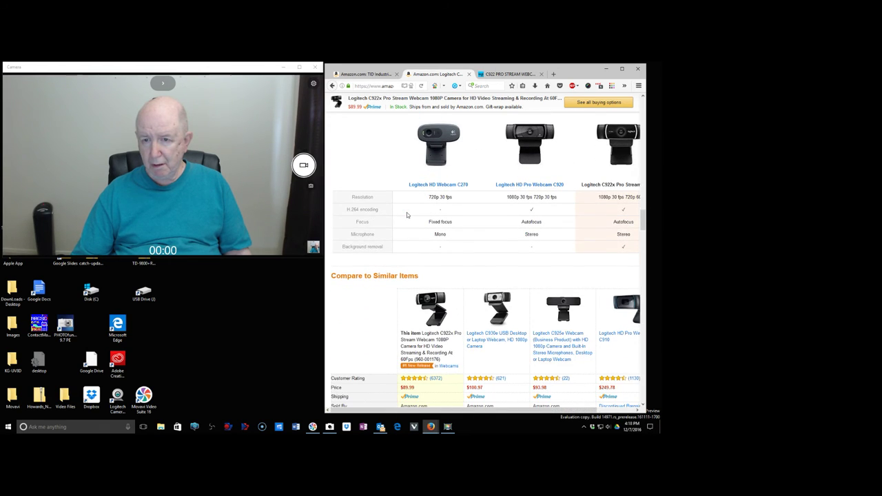
{"action": "scroll", "coordinate": [406, 215], "scroll_direction": "down", "scroll_amount": 1}
{"action": "scroll", "coordinate": [407, 215], "scroll_direction": "down", "scroll_amount": 1}
{"action": "scroll", "coordinate": [407, 215], "scroll_direction": "down", "scroll_amount": 4}
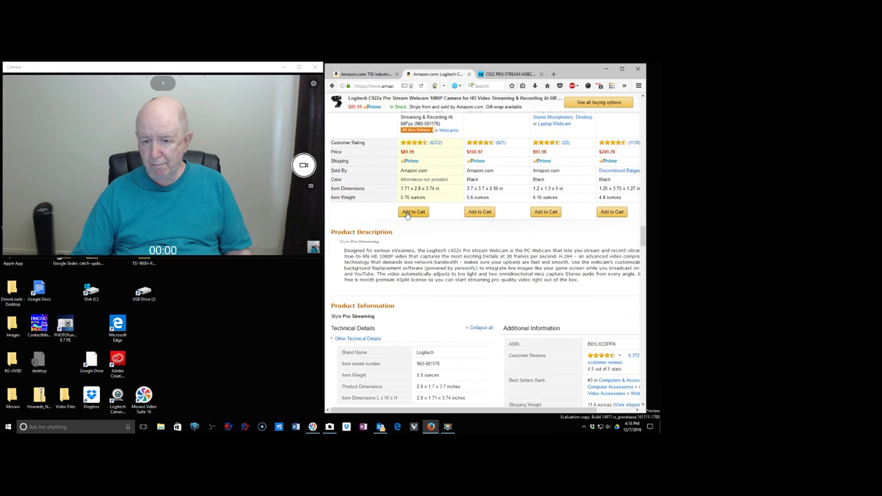
{"action": "scroll", "coordinate": [406, 215], "scroll_direction": "down", "scroll_amount": 4}
{"action": "scroll", "coordinate": [407, 215], "scroll_direction": "down", "scroll_amount": 5}
{"action": "scroll", "coordinate": [407, 215], "scroll_direction": "down", "scroll_amount": 4}
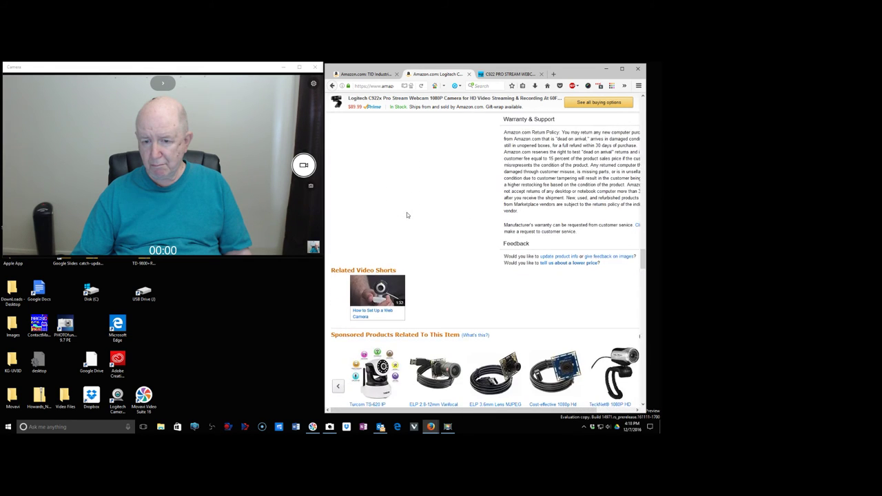
{"action": "scroll", "coordinate": [407, 215], "scroll_direction": "down", "scroll_amount": 3}
{"action": "scroll", "coordinate": [406, 215], "scroll_direction": "down", "scroll_amount": 4}
{"action": "scroll", "coordinate": [406, 215], "scroll_direction": "down", "scroll_amount": 1}
{"action": "scroll", "coordinate": [407, 215], "scroll_direction": "down", "scroll_amount": 1}
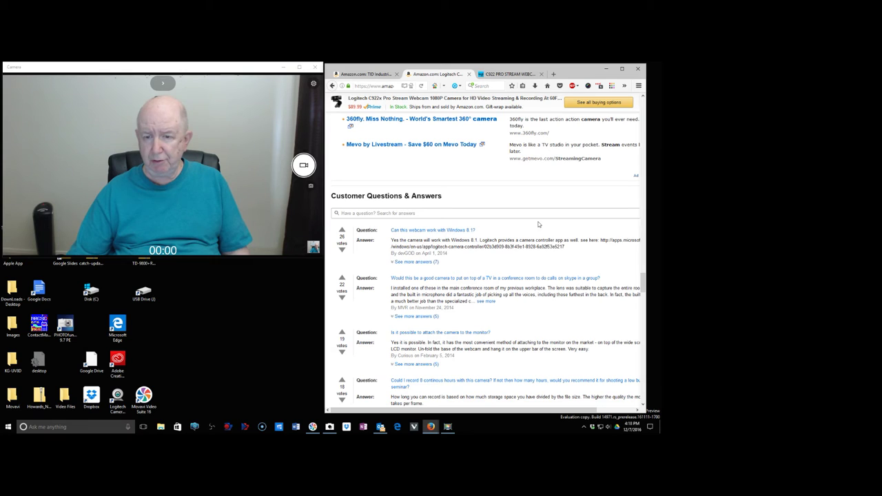
Scroll down through the C922x customer reviews
{"action": "scroll", "coordinate": [536, 223], "scroll_direction": "down", "scroll_amount": 3}
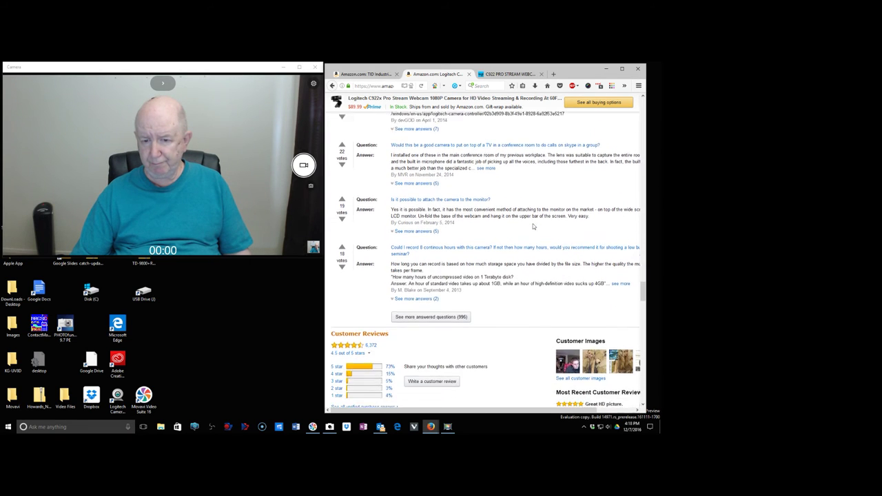
{"action": "scroll", "coordinate": [533, 226], "scroll_direction": "down", "scroll_amount": 5}
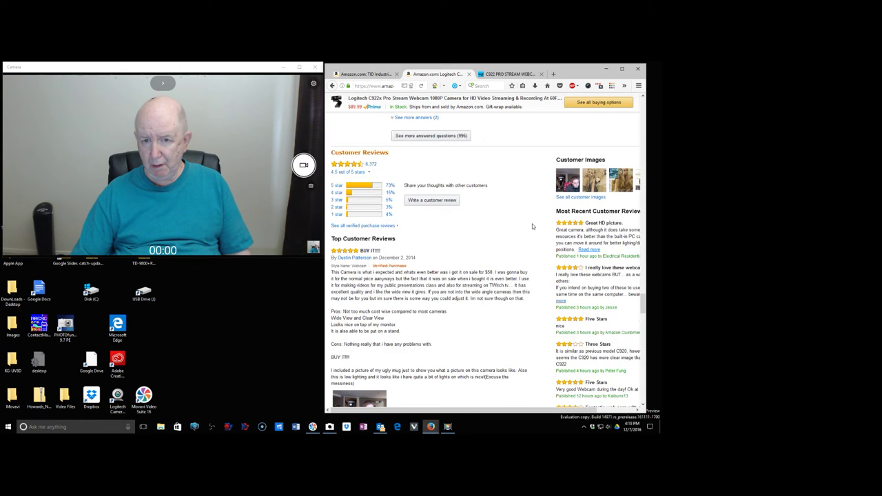
{"action": "scroll", "coordinate": [532, 226], "scroll_direction": "down", "scroll_amount": 2}
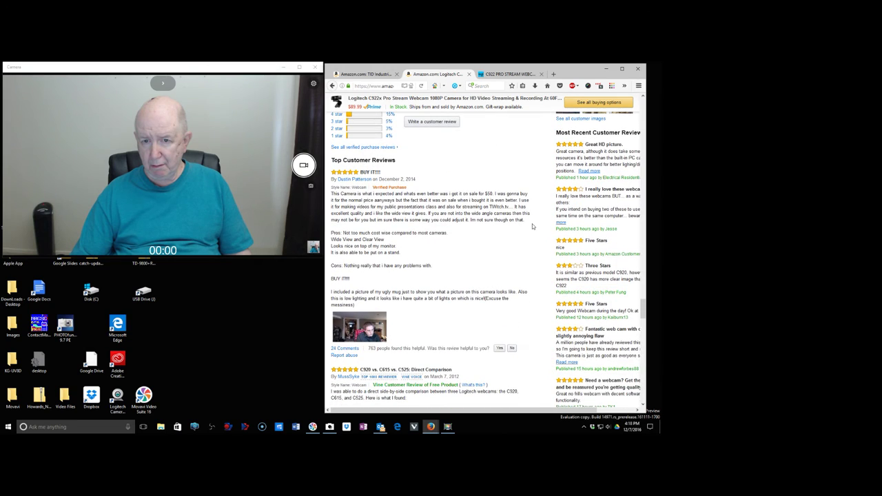
{"action": "scroll", "coordinate": [532, 226], "scroll_direction": "down", "scroll_amount": 1}
{"action": "scroll", "coordinate": [532, 226], "scroll_direction": "down", "scroll_amount": 2}
{"action": "scroll", "coordinate": [532, 226], "scroll_direction": "down", "scroll_amount": 2}
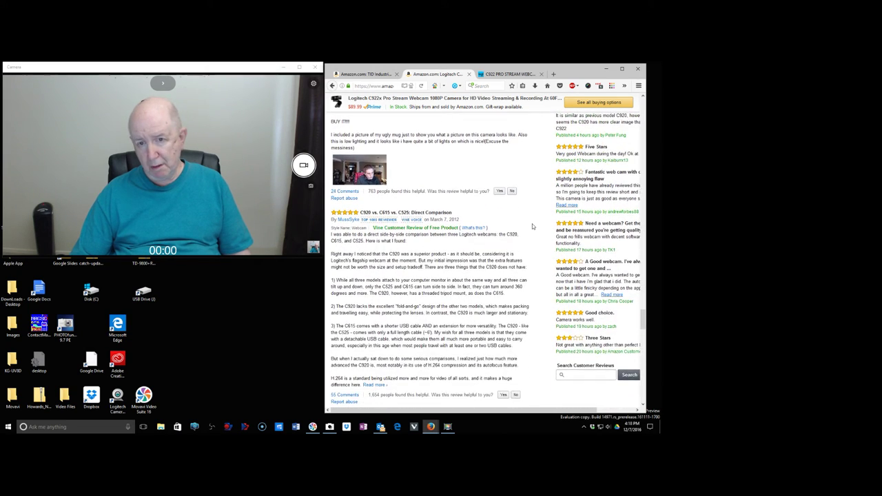
{"action": "scroll", "coordinate": [532, 226], "scroll_direction": "down", "scroll_amount": 2}
{"action": "scroll", "coordinate": [532, 226], "scroll_direction": "down", "scroll_amount": 1}
{"action": "scroll", "coordinate": [532, 226], "scroll_direction": "down", "scroll_amount": 4}
{"action": "scroll", "coordinate": [532, 226], "scroll_direction": "down", "scroll_amount": 4}
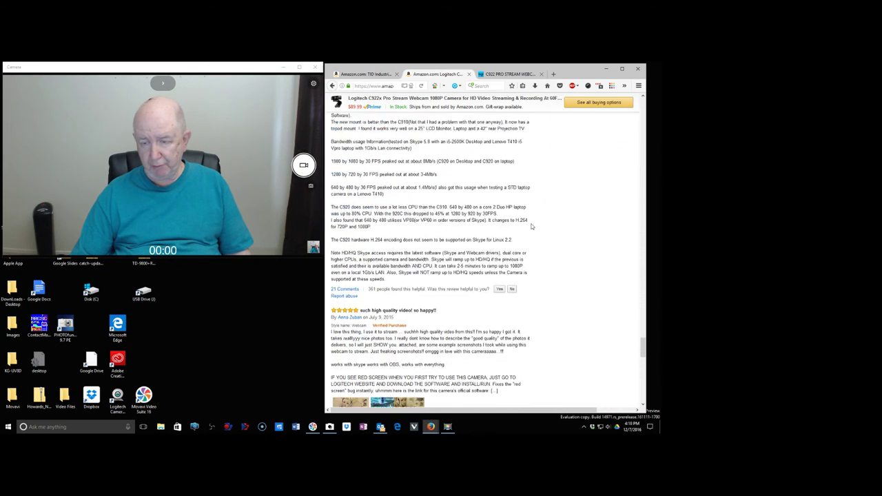
{"action": "scroll", "coordinate": [531, 226], "scroll_direction": "down", "scroll_amount": 1}
{"action": "scroll", "coordinate": [531, 226], "scroll_direction": "down", "scroll_amount": 3}
Scroll back up to the C270, C920 and C922x comparison table
{"action": "scroll", "coordinate": [531, 226], "scroll_direction": "up", "scroll_amount": 1}
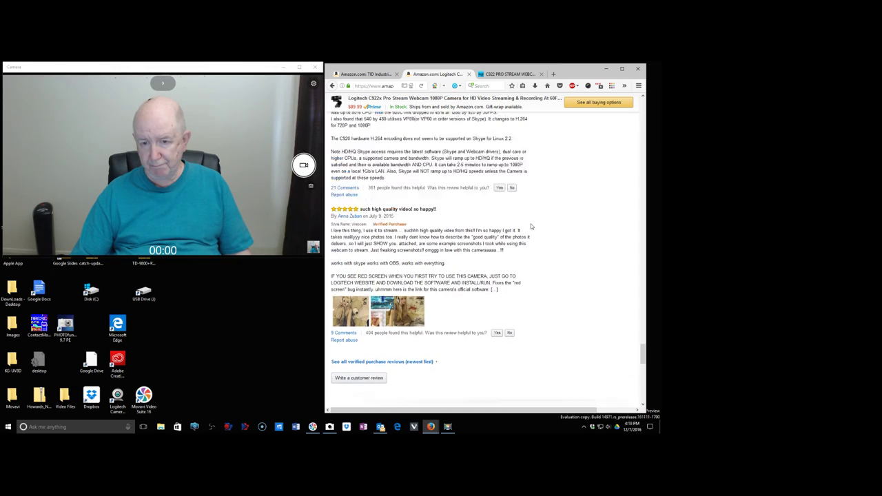
{"action": "scroll", "coordinate": [531, 226], "scroll_direction": "up", "scroll_amount": 4}
{"action": "scroll", "coordinate": [530, 226], "scroll_direction": "up", "scroll_amount": 4}
{"action": "scroll", "coordinate": [531, 226], "scroll_direction": "up", "scroll_amount": 5}
{"action": "scroll", "coordinate": [531, 226], "scroll_direction": "up", "scroll_amount": 5}
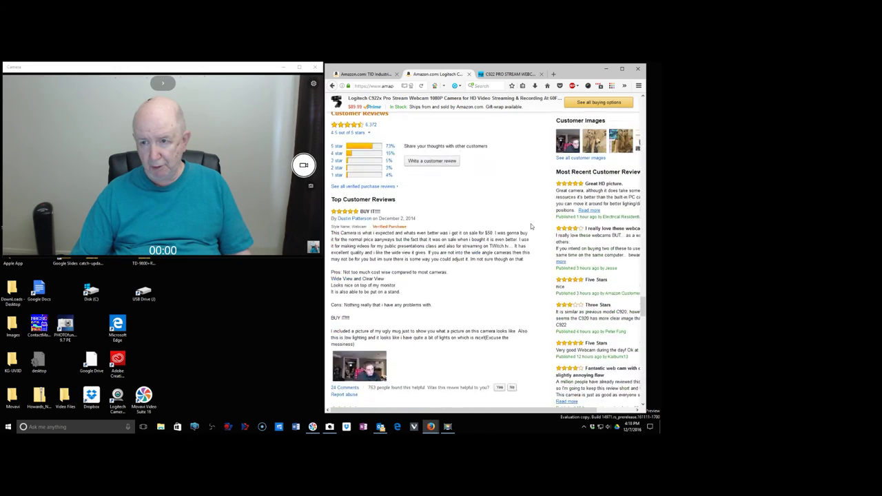
{"action": "scroll", "coordinate": [531, 226], "scroll_direction": "up", "scroll_amount": 5}
{"action": "scroll", "coordinate": [531, 226], "scroll_direction": "up", "scroll_amount": 5}
{"action": "scroll", "coordinate": [530, 226], "scroll_direction": "up", "scroll_amount": 5}
{"action": "scroll", "coordinate": [530, 226], "scroll_direction": "up", "scroll_amount": 5}
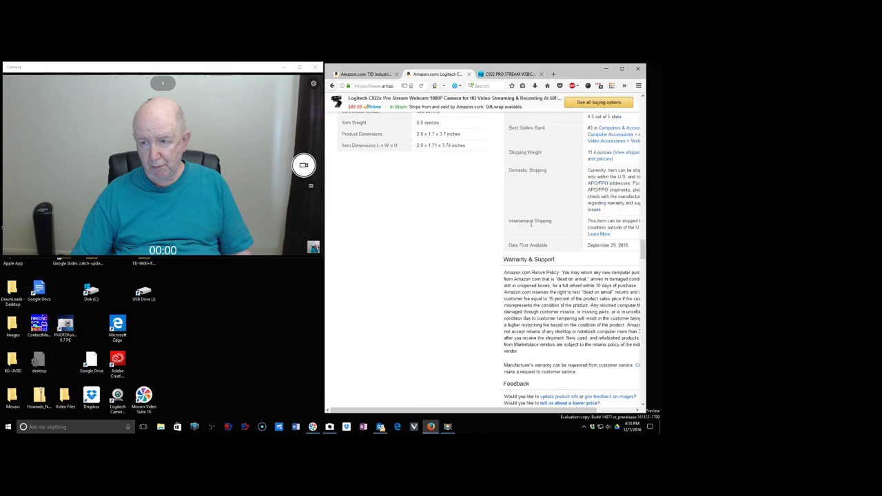
{"action": "scroll", "coordinate": [530, 226], "scroll_direction": "up", "scroll_amount": 5}
{"action": "scroll", "coordinate": [644, 240], "scroll_direction": "up", "scroll_amount": 5}
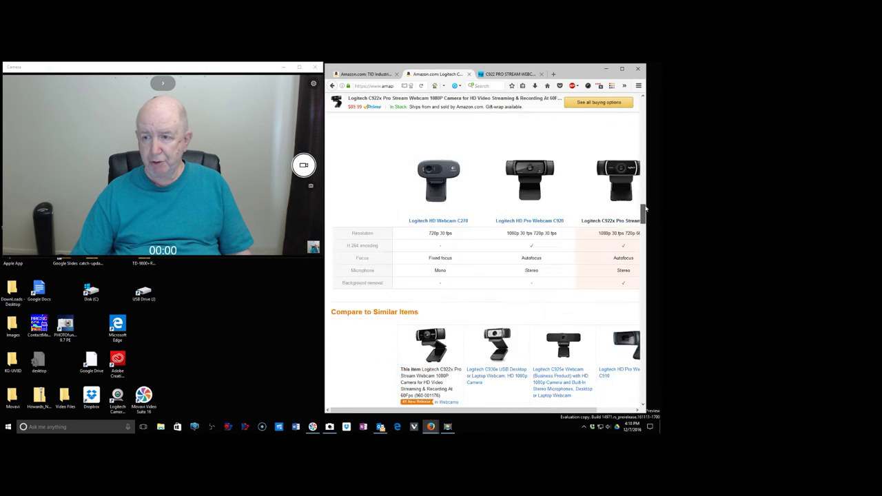
{"action": "scroll", "coordinate": [644, 240], "scroll_direction": "up", "scroll_amount": 5}
{"action": "scroll", "coordinate": [643, 241], "scroll_direction": "up", "scroll_amount": 5}
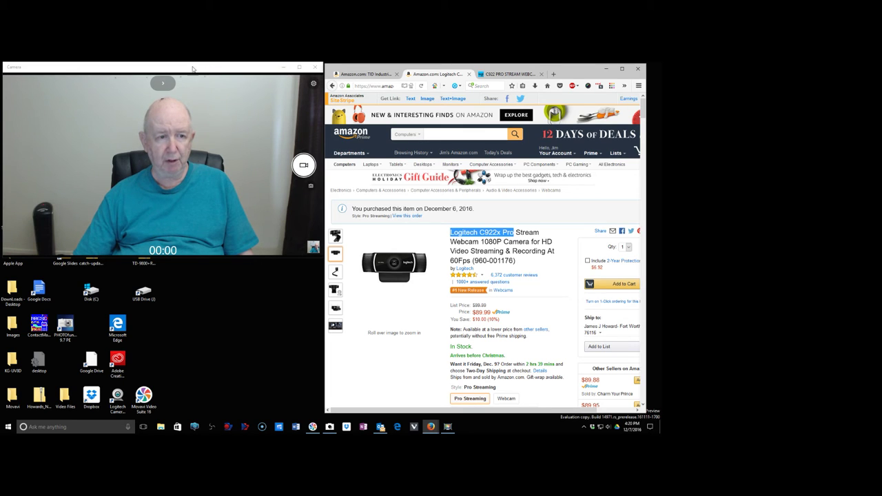
{"action": "left_click_drag", "start_coordinate": [194, 65], "coordinate": [449, 100]}
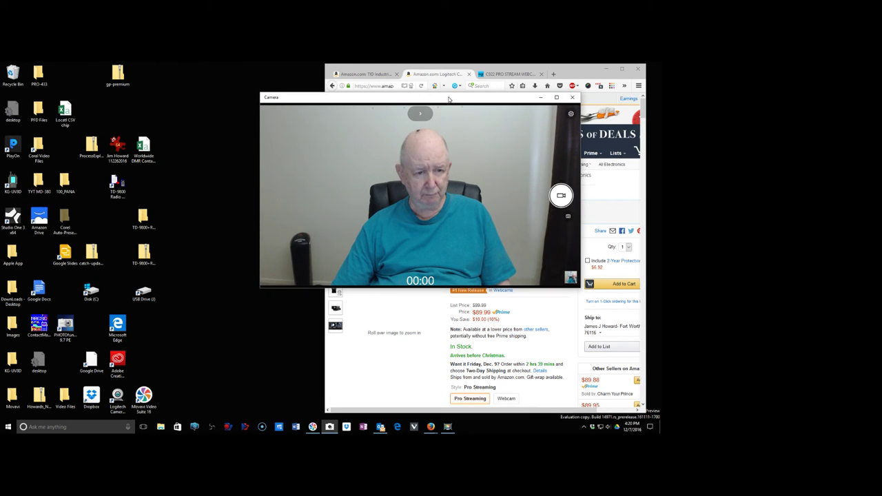
{"action": "left_click_drag", "start_coordinate": [449, 100], "coordinate": [191, 73]}
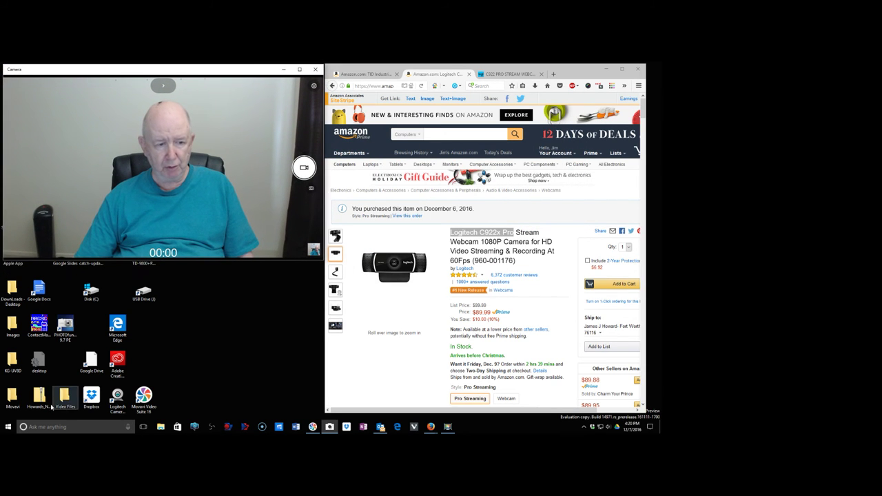
{"action": "left_click", "coordinate": [7, 427]}
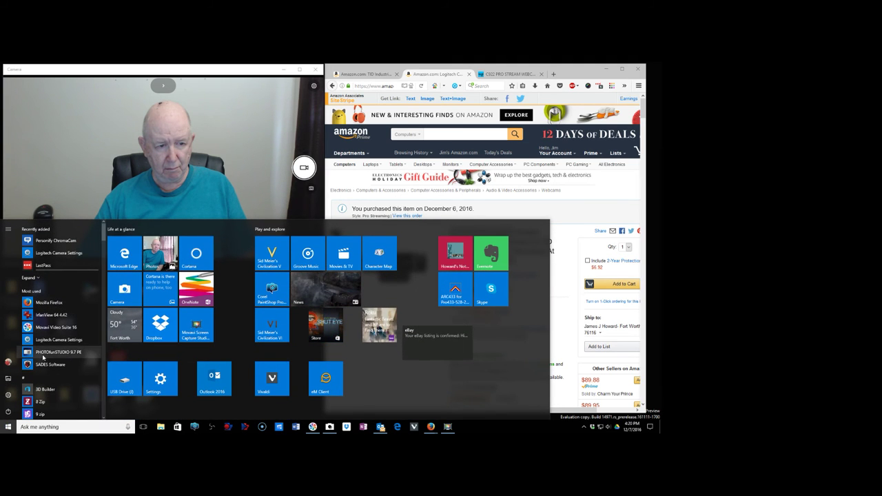
Launch Logitech Camera Settings, move it beside the preview, and show its image quality controls
{"action": "left_click", "coordinate": [66, 255]}
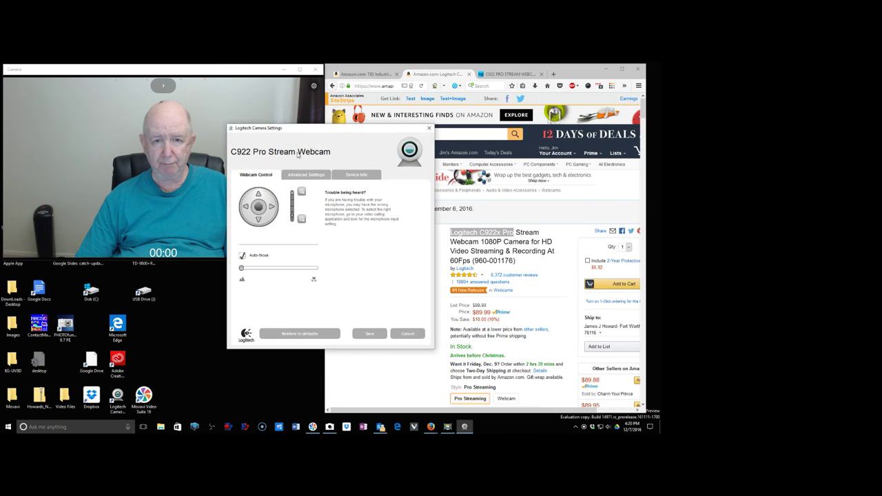
{"action": "left_click_drag", "start_coordinate": [337, 132], "coordinate": [440, 193]}
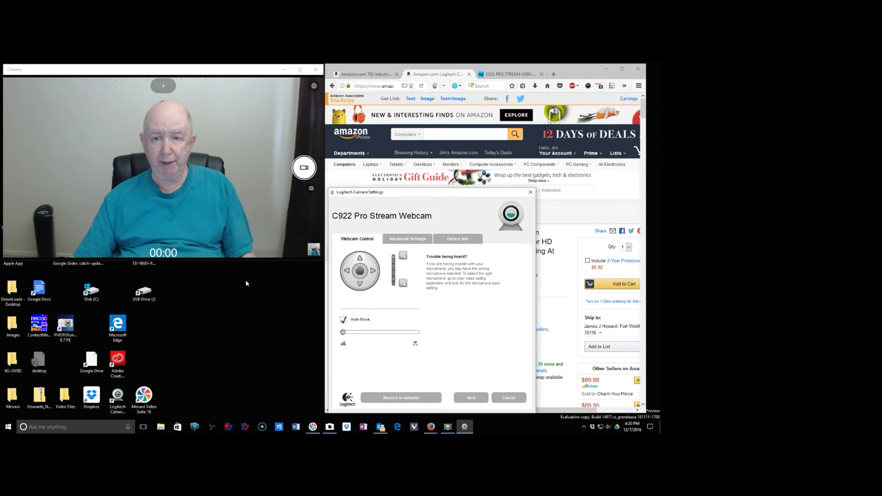
{"action": "left_click", "coordinate": [406, 239]}
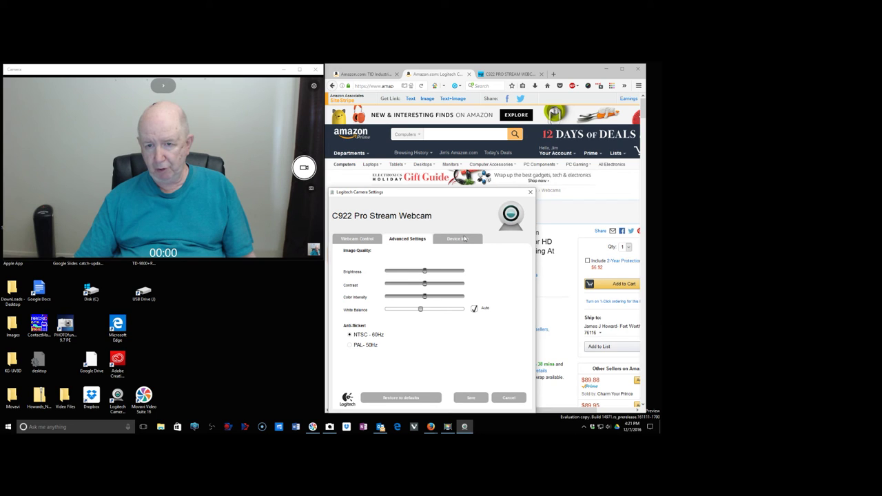
Review the C922's device information and webcam controls, ending on its image quality and anti-flicker settings
{"action": "left_click", "coordinate": [465, 239]}
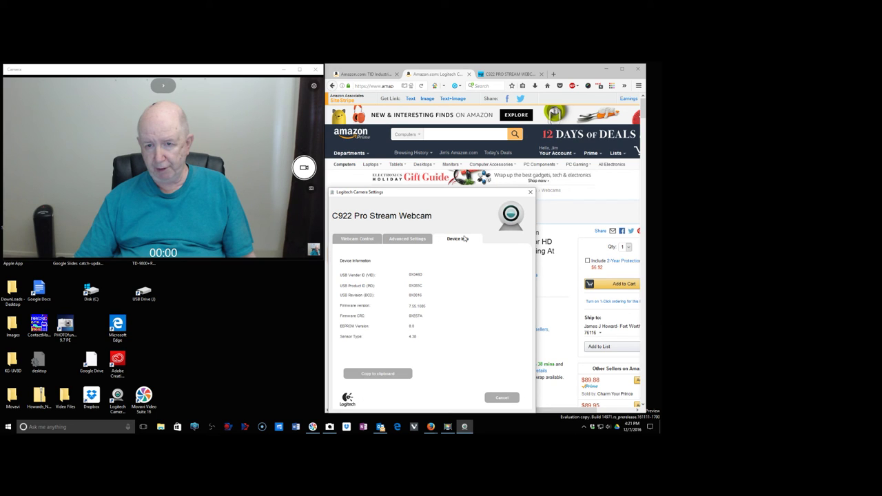
{"action": "left_click", "coordinate": [400, 240]}
{"action": "left_click", "coordinate": [357, 238]}
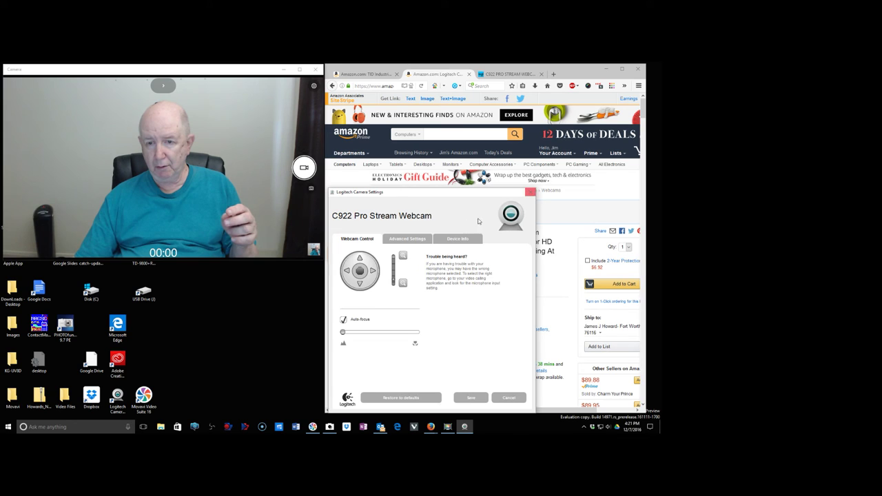
{"action": "left_click", "coordinate": [407, 239]}
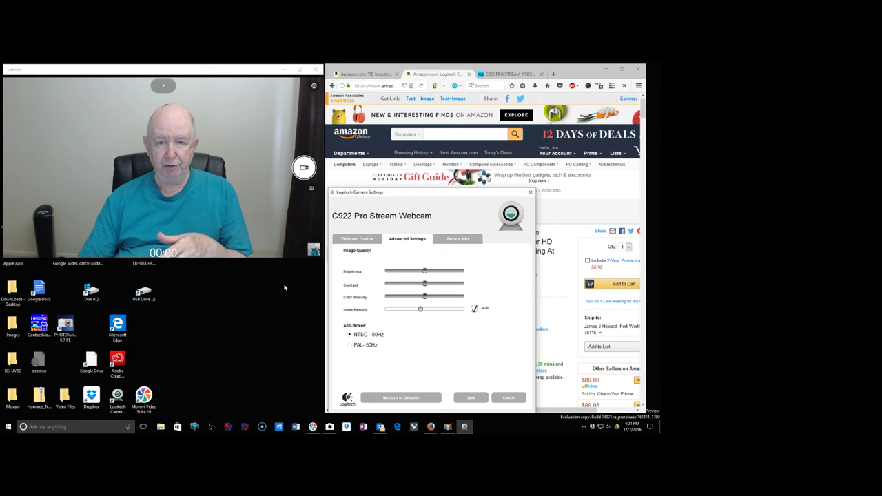
Cycle through the Webcam Control, Advanced Settings and Device Info tabs, ending on Webcam Control
{"action": "left_click", "coordinate": [357, 240]}
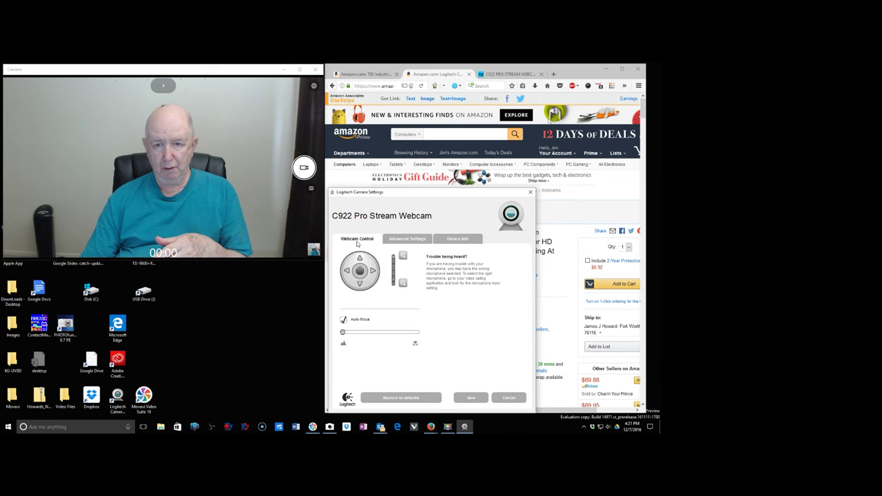
{"action": "left_click", "coordinate": [399, 240]}
{"action": "left_click", "coordinate": [448, 240]}
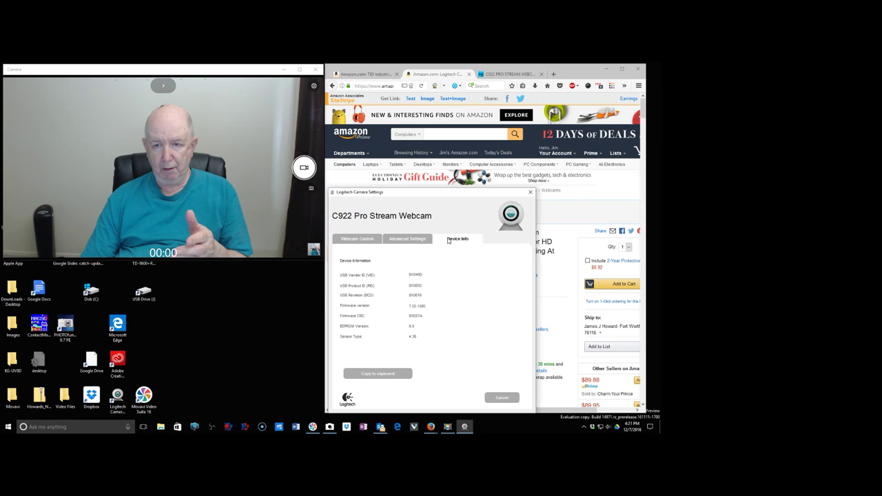
{"action": "left_click", "coordinate": [423, 239]}
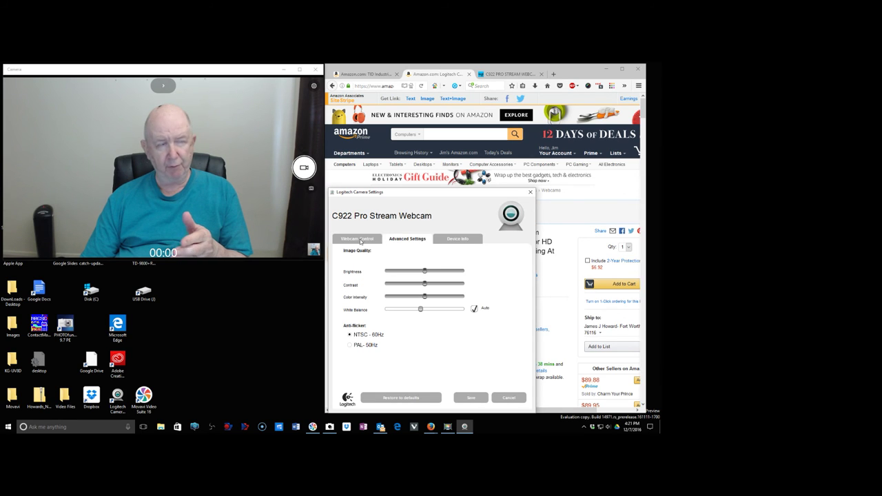
{"action": "left_click", "coordinate": [357, 240]}
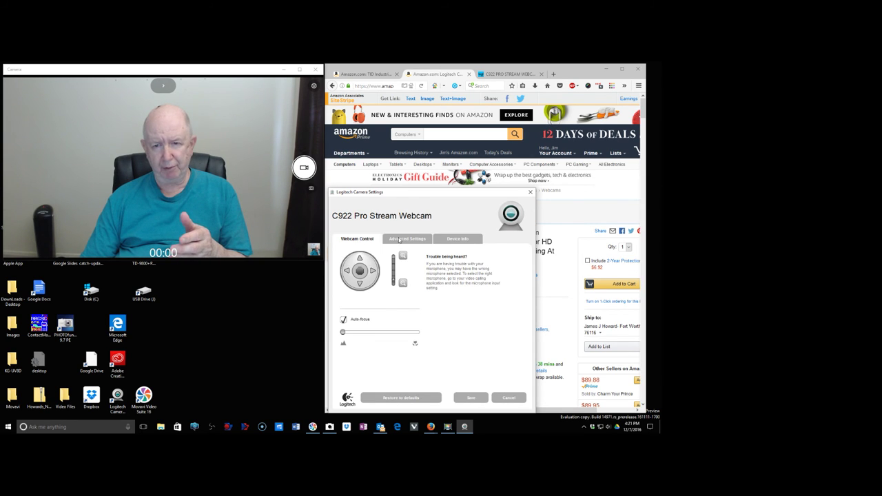
{"action": "left_click", "coordinate": [398, 239]}
{"action": "left_click", "coordinate": [462, 241]}
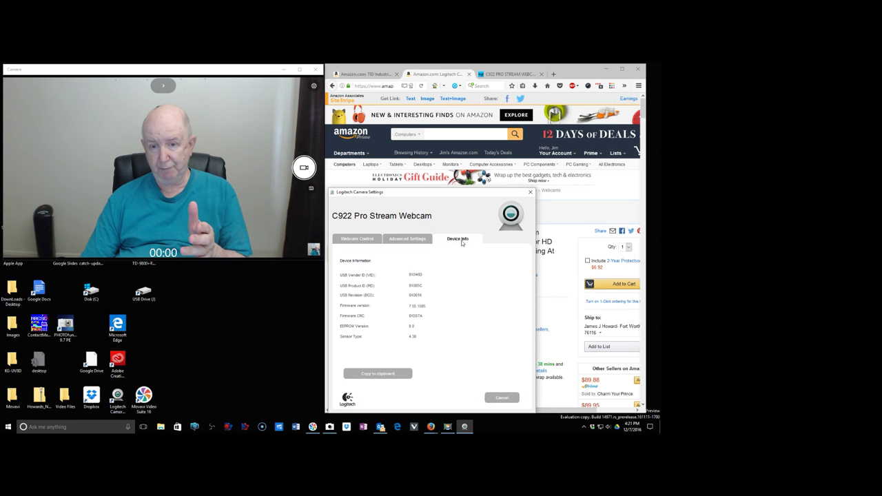
{"action": "left_click", "coordinate": [409, 239]}
{"action": "left_click", "coordinate": [356, 238]}
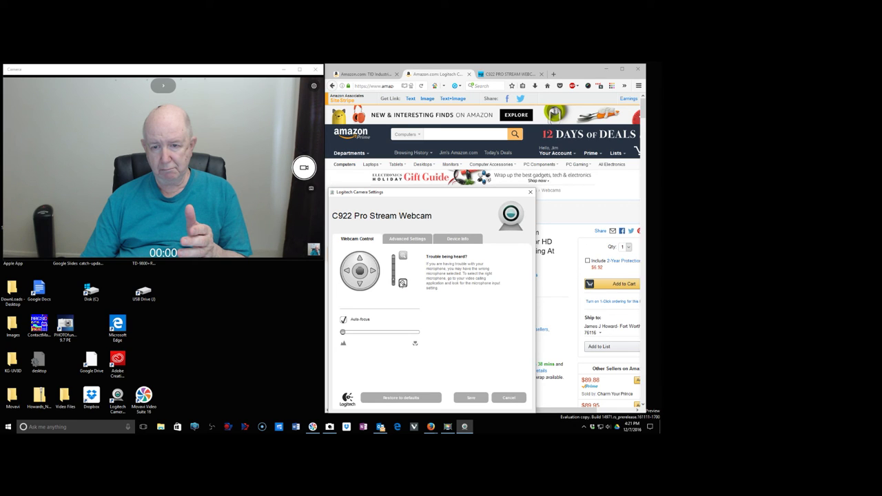
Zoom the webcam image in and back out, then close Logitech Camera Settings
{"action": "left_click", "coordinate": [403, 257]}
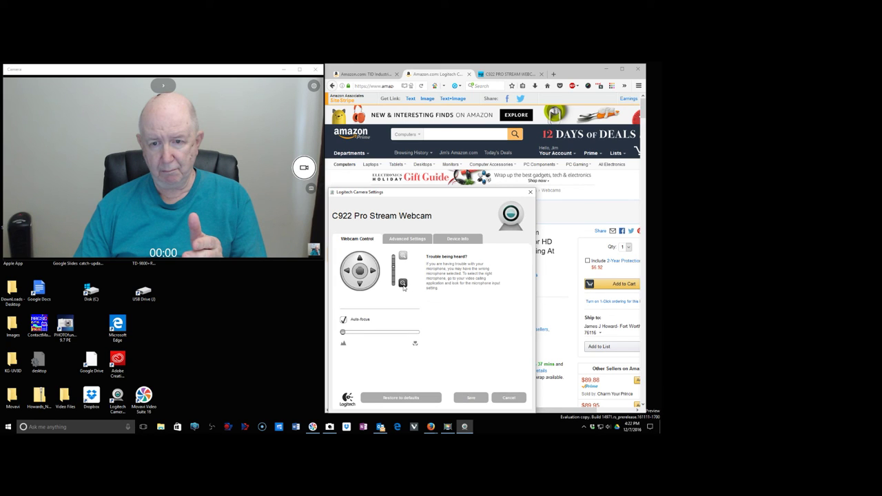
{"action": "left_click", "coordinate": [403, 284]}
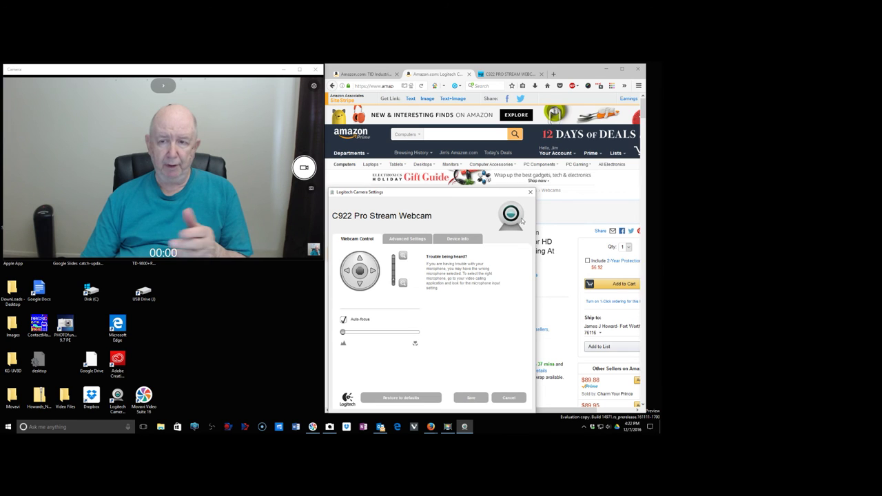
{"action": "left_click", "coordinate": [530, 192]}
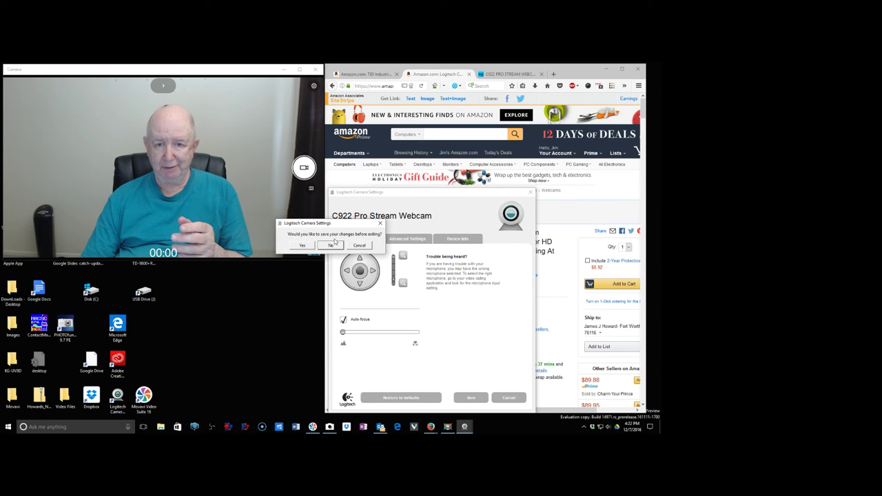
Exit camera settings without saving, then show Movavi's Capture Screen controls over the Amazon C922x page
{"action": "left_click", "coordinate": [329, 246]}
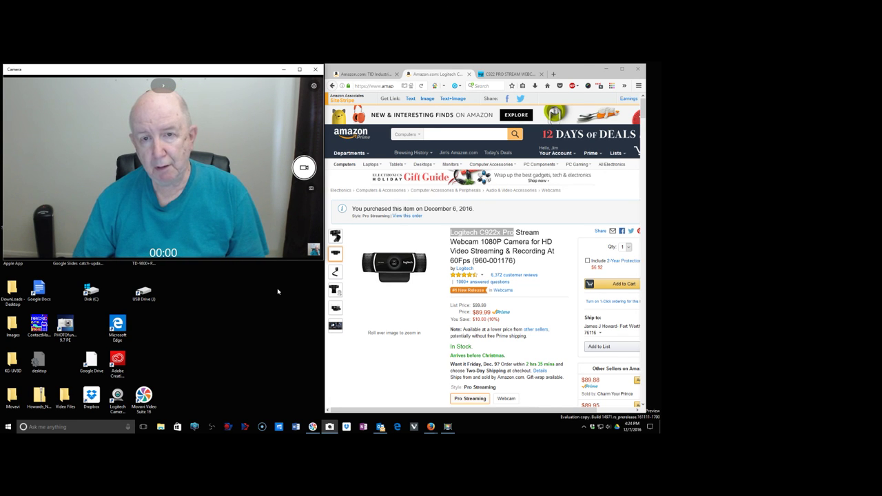
{"action": "left_click", "coordinate": [447, 427]}
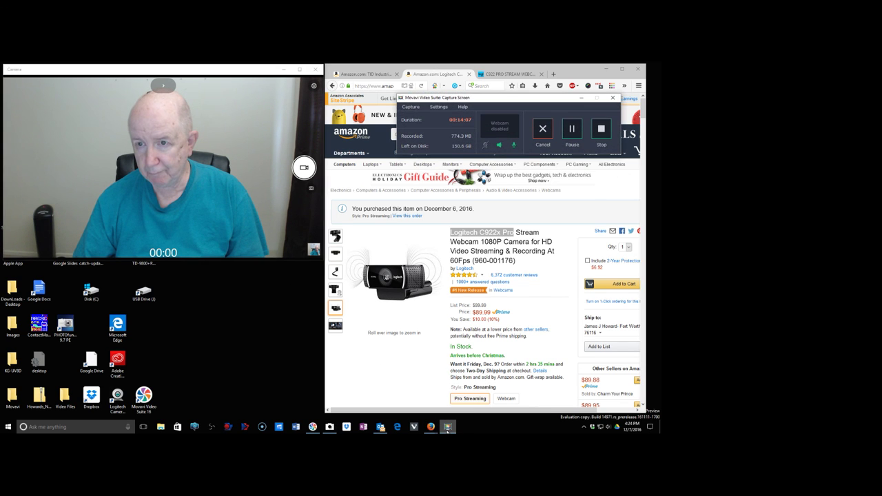